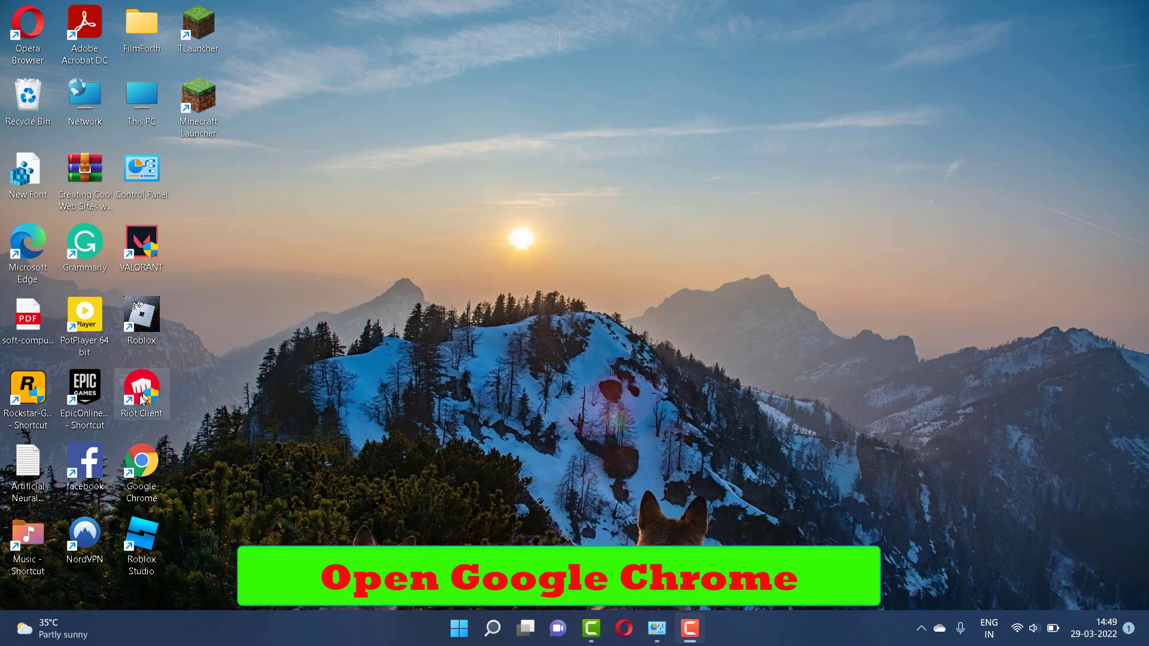
# - Open Google Chrome and go to its settings page
pyautogui.click(154, 464)
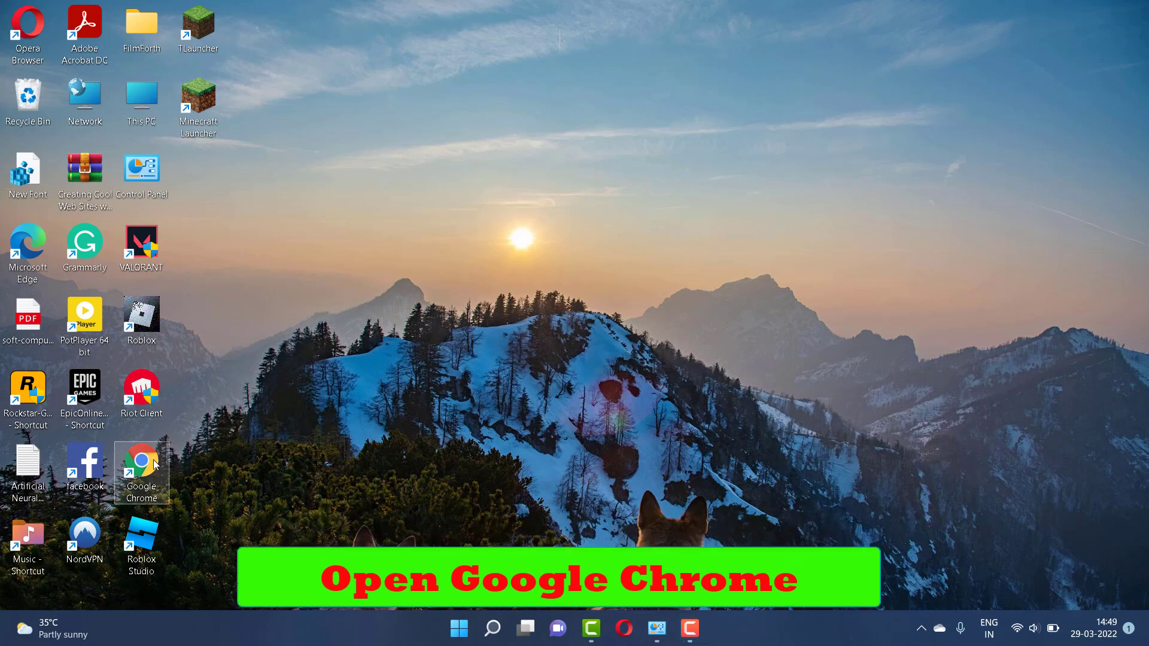
pyautogui.doubleClick(154, 465)
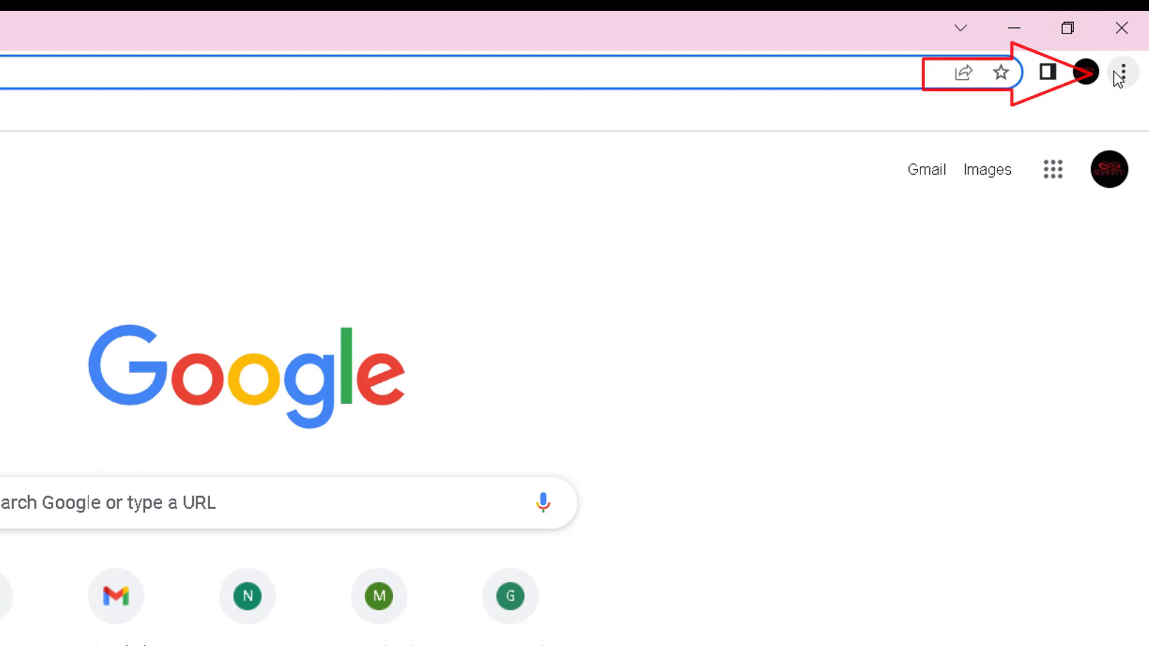
pyautogui.click(1122, 73)
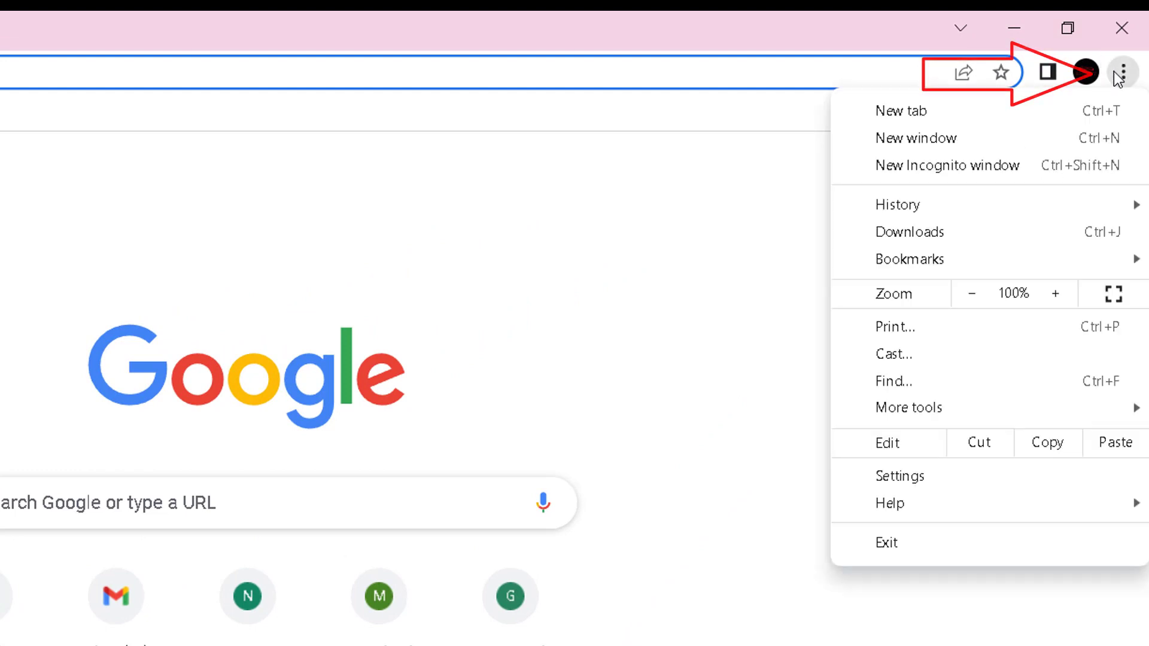
pyautogui.click(890, 482)
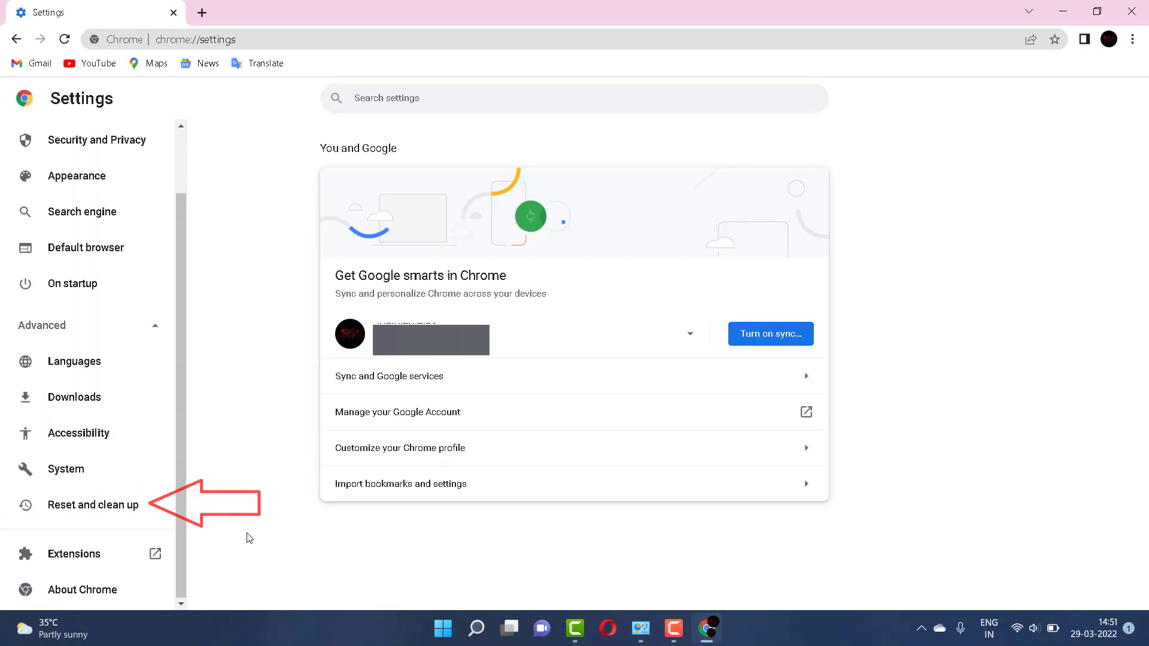
# - Restore Chrome's settings to their original defaults, confirming the reset, and close the browser
pyautogui.click(147, 510)
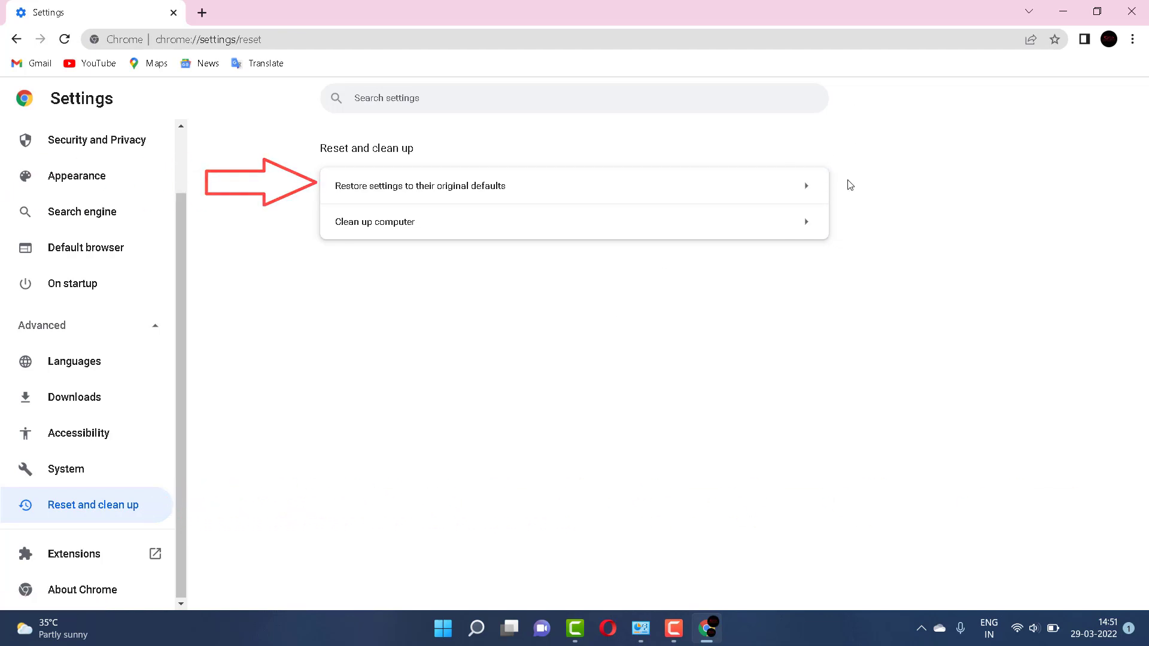
pyautogui.click(807, 187)
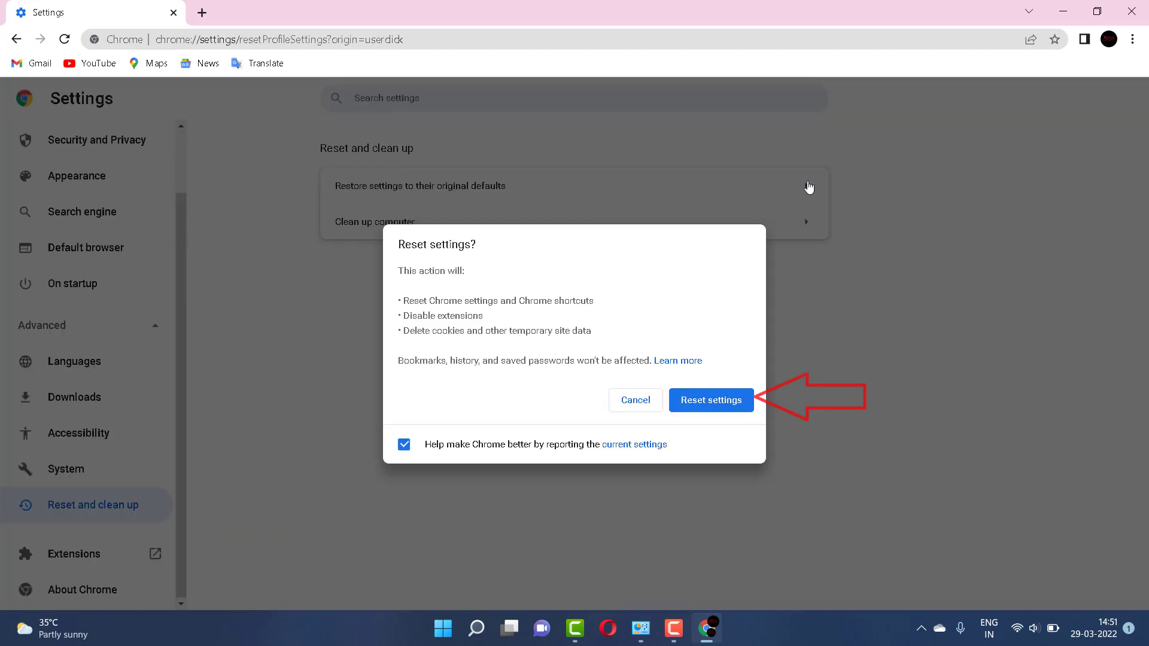
pyautogui.click(702, 406)
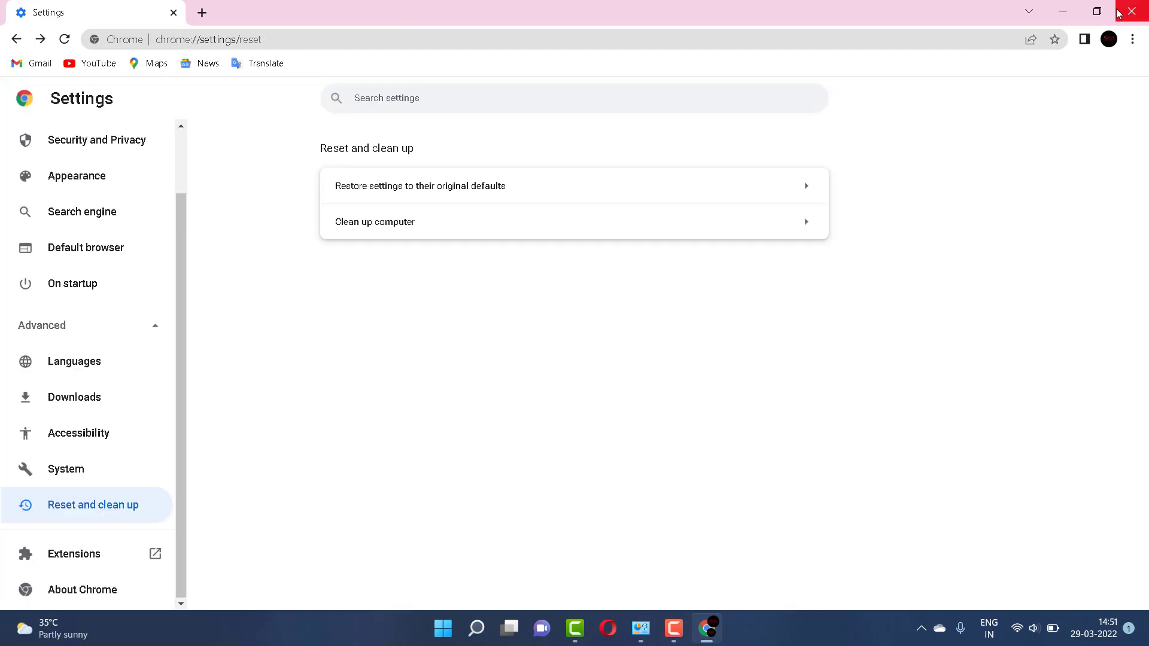
pyautogui.click(1118, 13)
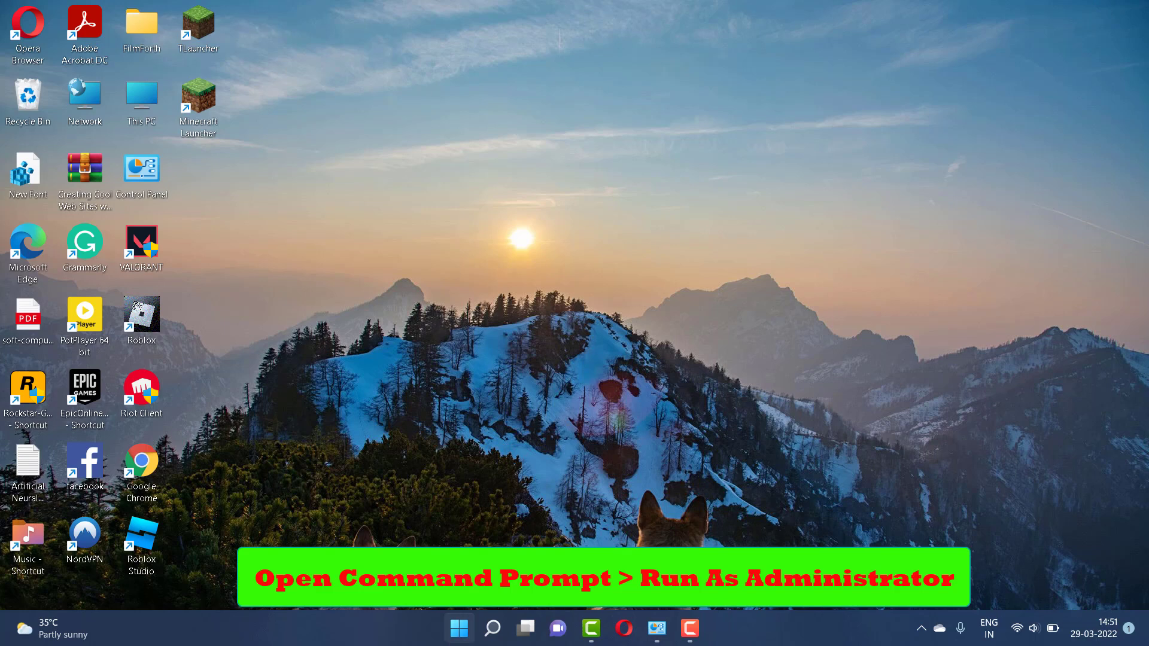
# - Search Windows for Command Prompt and run it as administrator
pyautogui.click(506, 633)
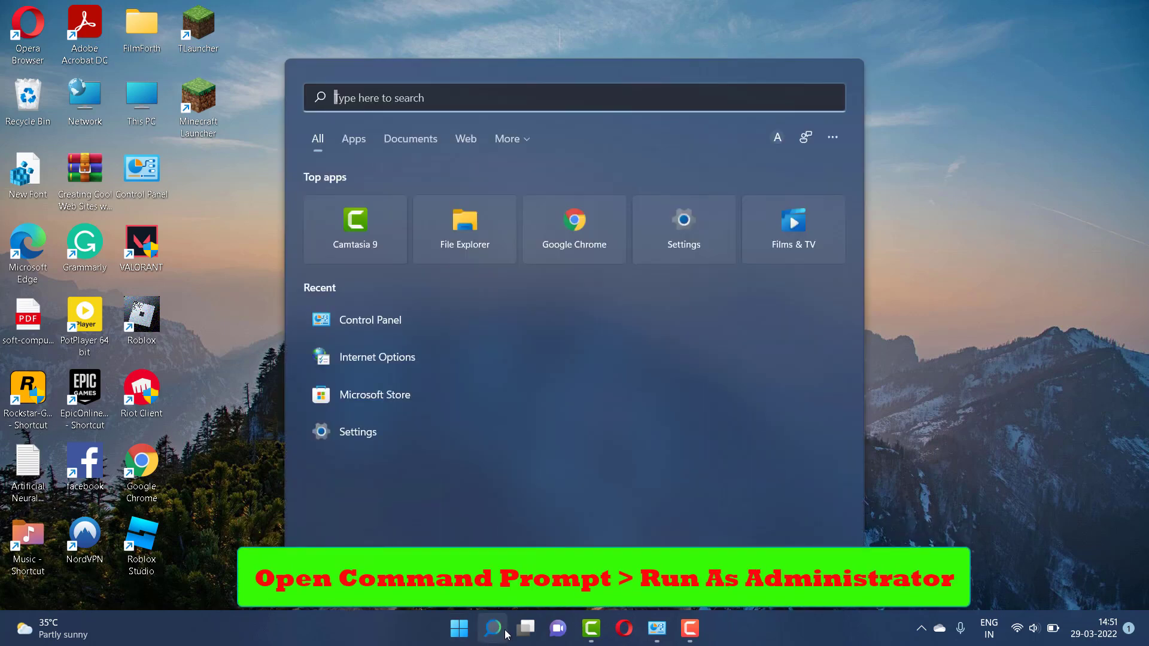
pyautogui.write('co')
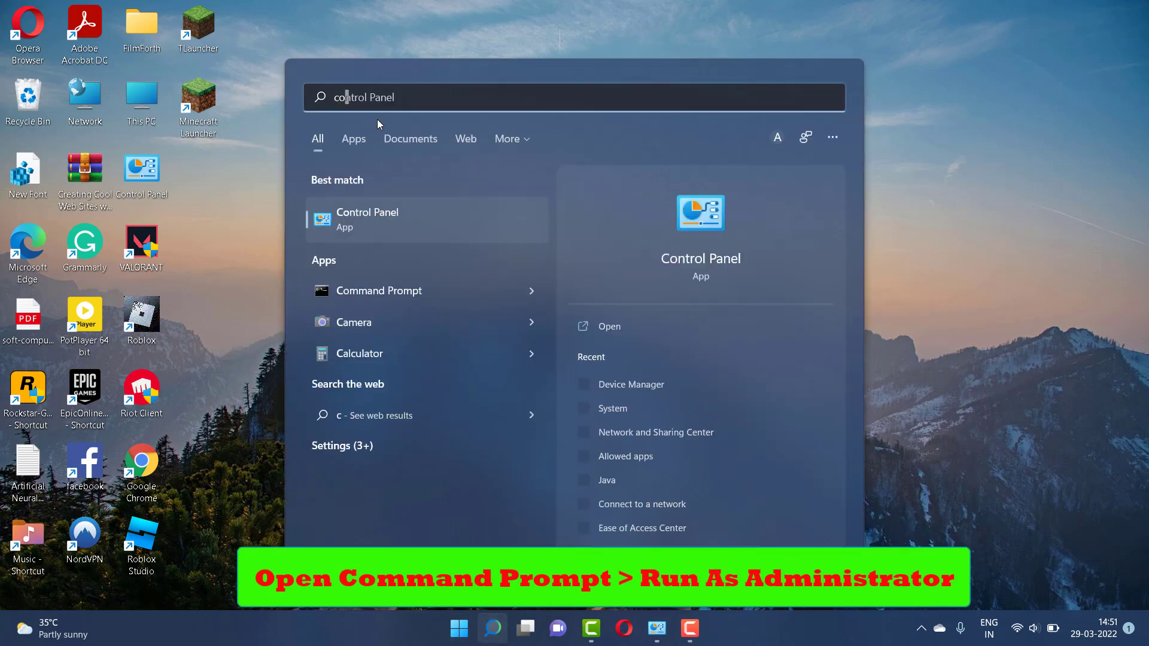
pyautogui.write('mmand')
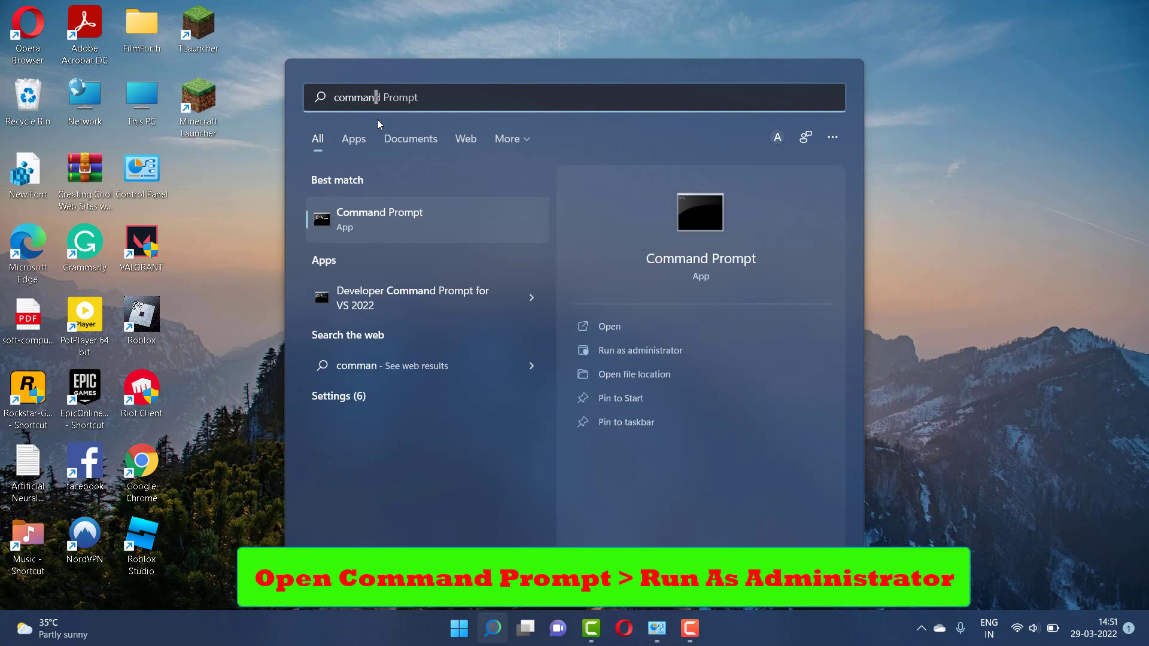
pyautogui.rightClick(424, 206)
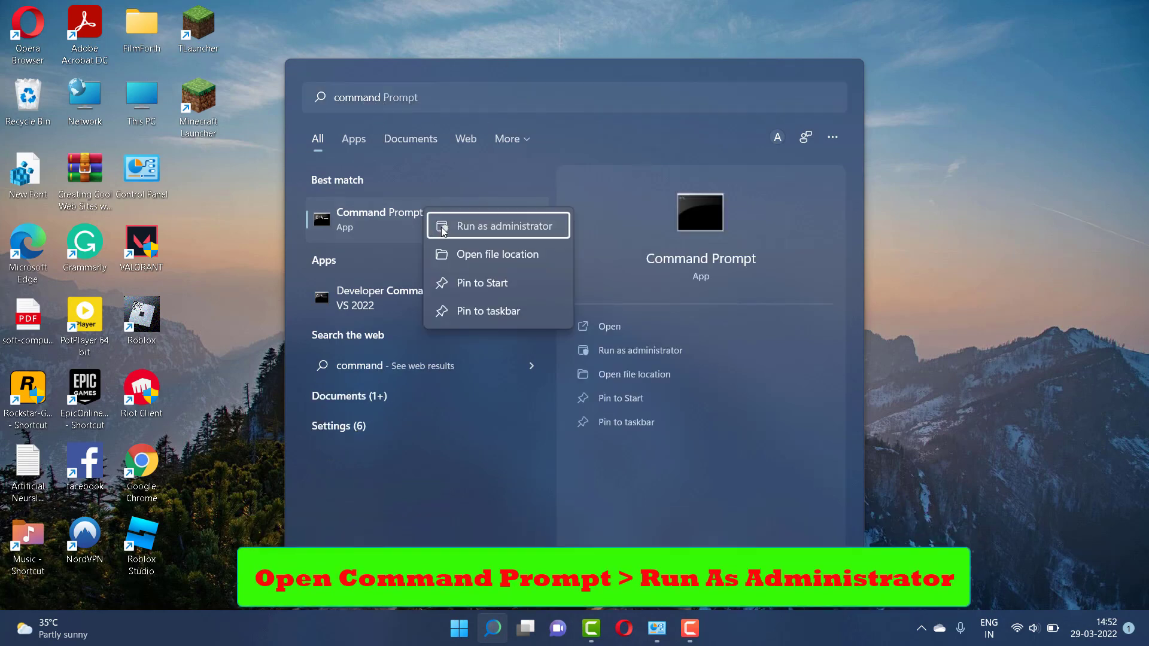
pyautogui.click(443, 227)
# - Flush the DNS resolver cache with the command ipconfig /flushdns
pyautogui.write('ipco')
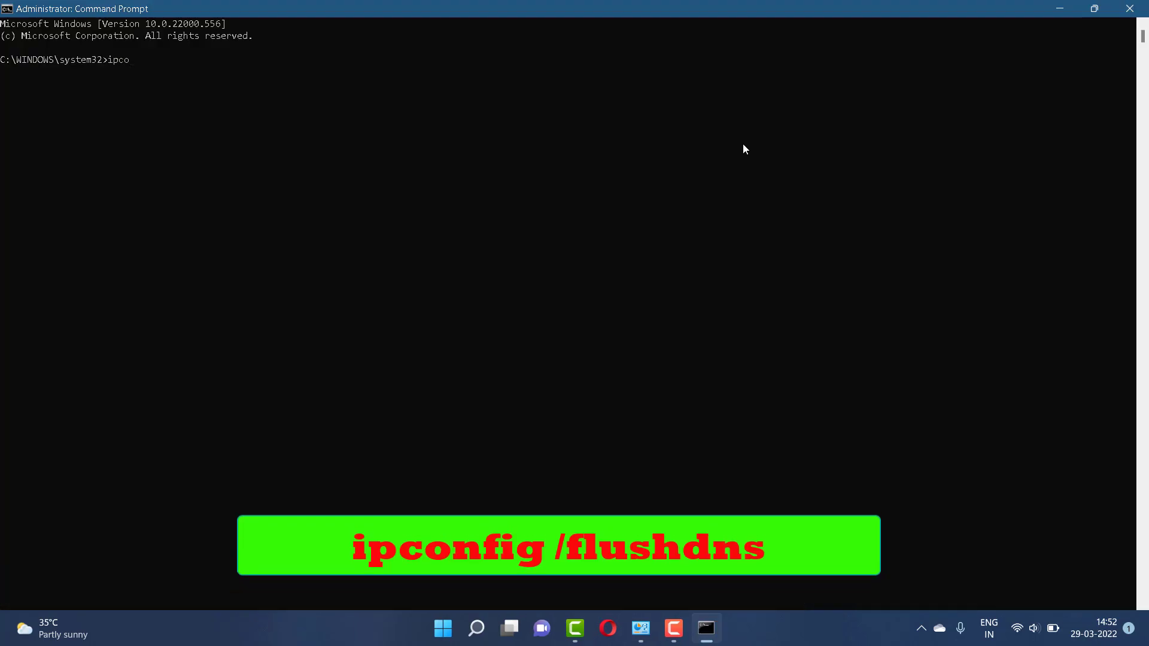
pyautogui.write('nfi')
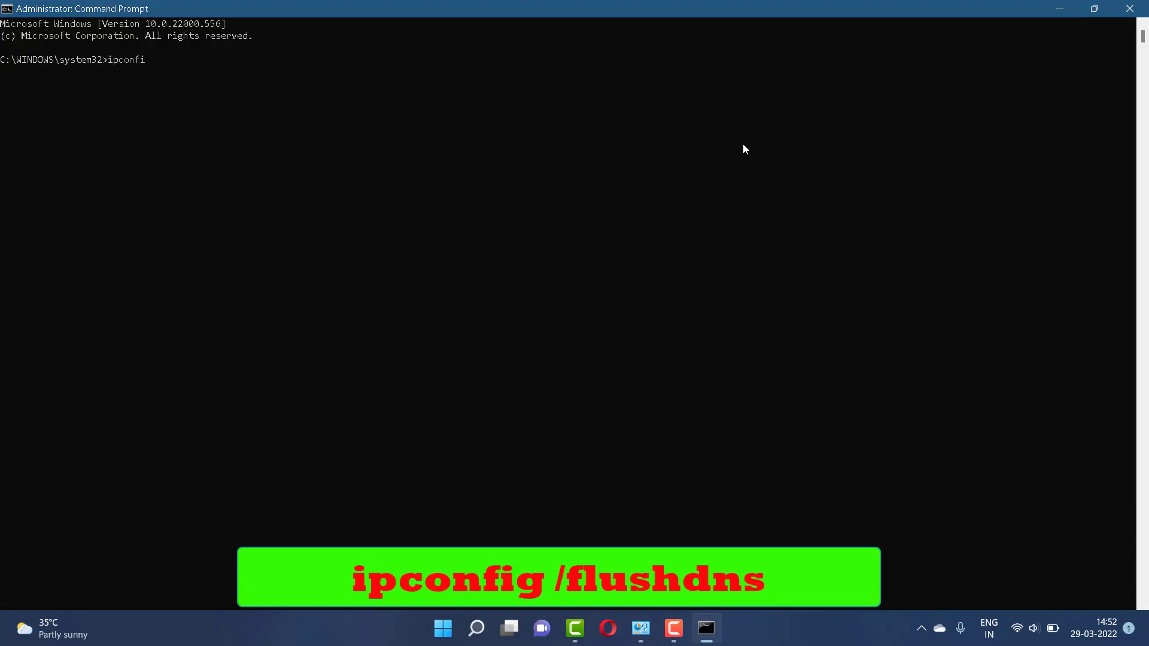
pyautogui.write('g /flushdns')
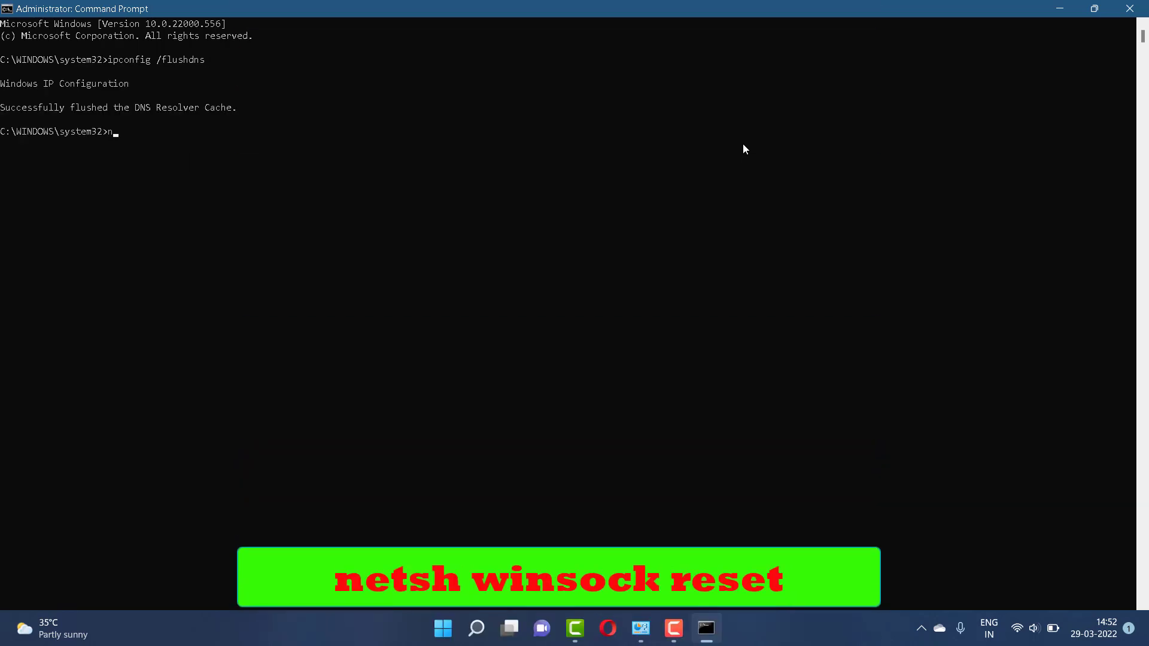
# - Reset the Winsock catalog with netsh winsock reset, and exit the Command Prompt
pyautogui.write('h win')
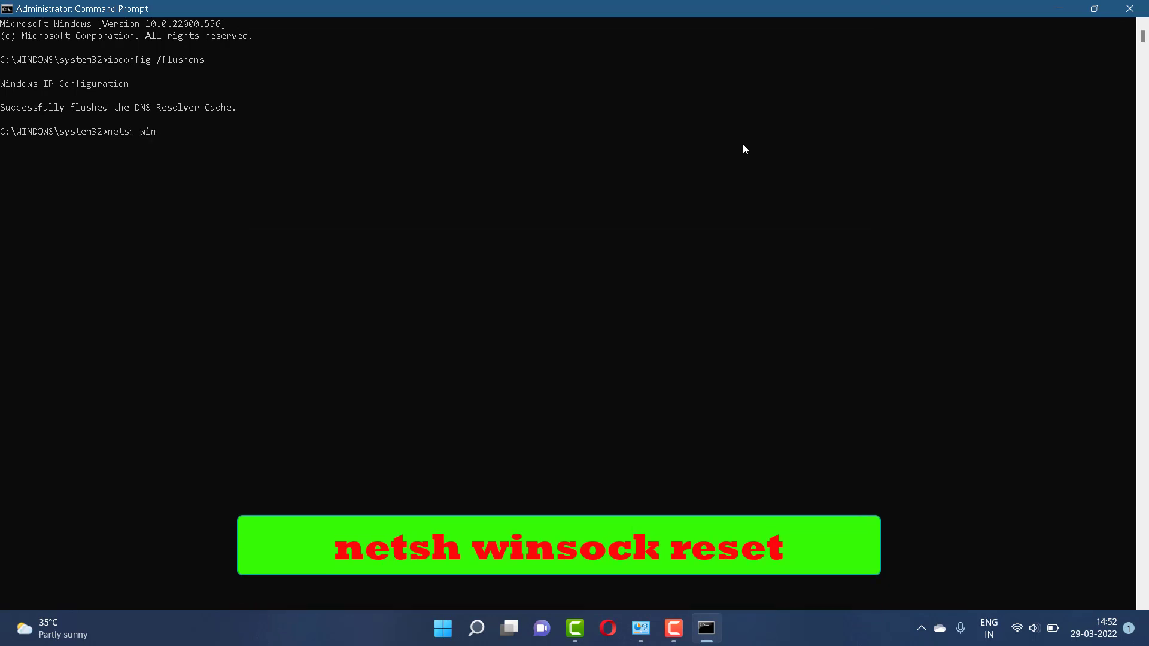
pyautogui.write('so')
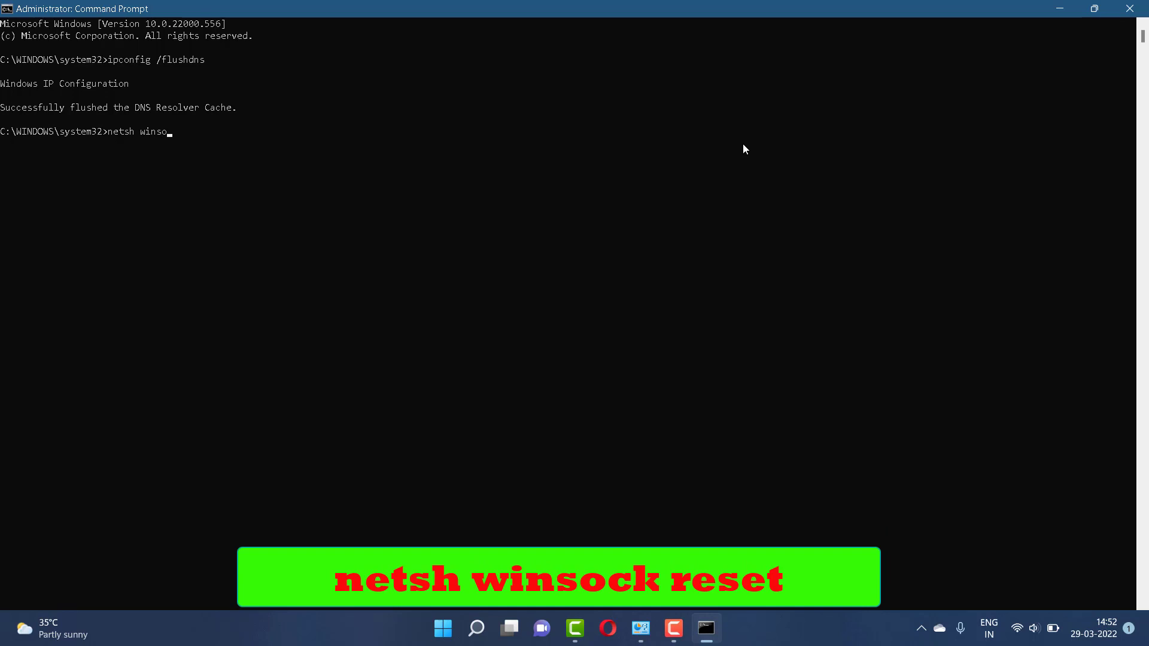
pyautogui.write('ck reset')
pyautogui.press('Return')
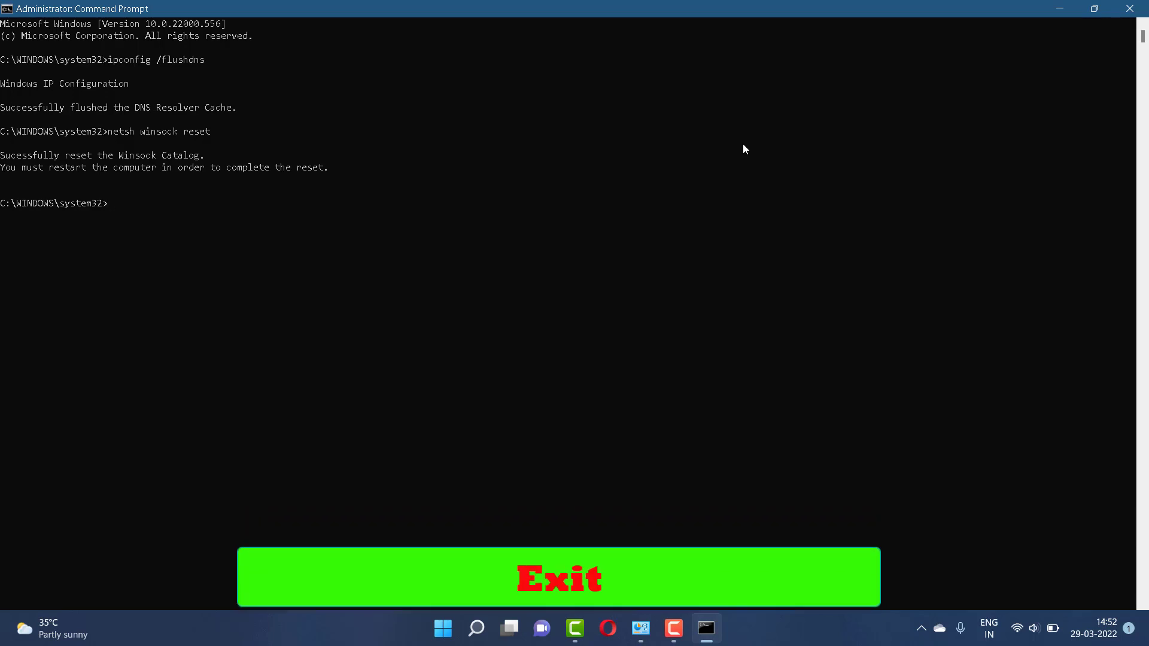
pyautogui.write('exit')
pyautogui.press('Return')
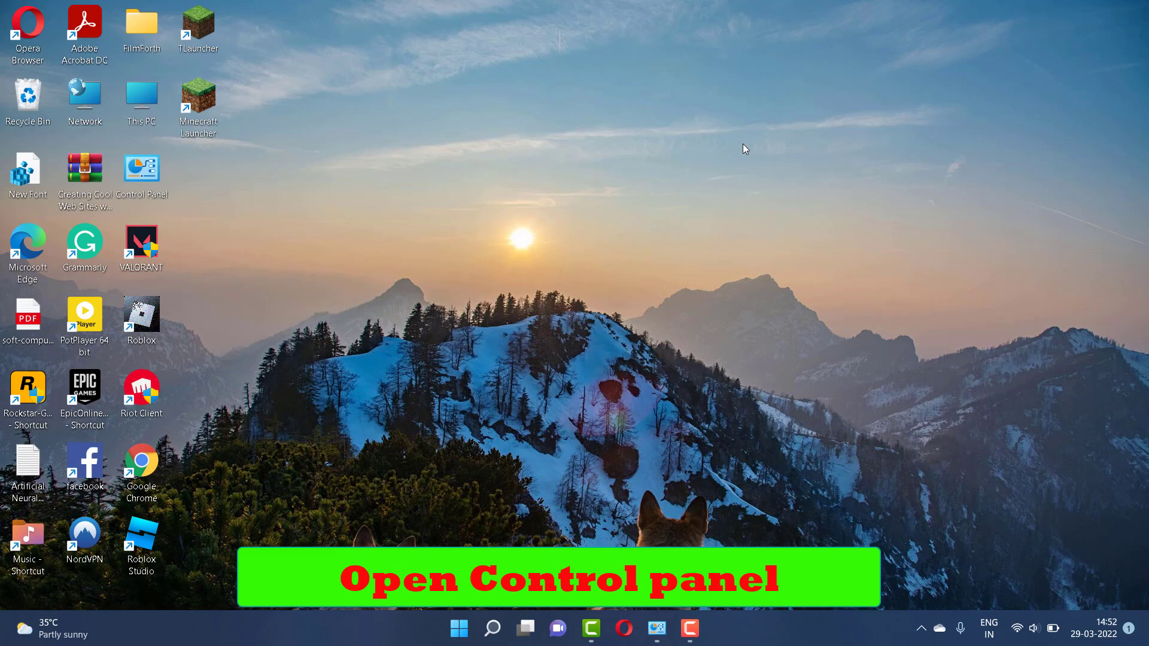
# - Open the Control Panel and go through Network and Sharing Center to the network adapter settings
pyautogui.click(500, 632)
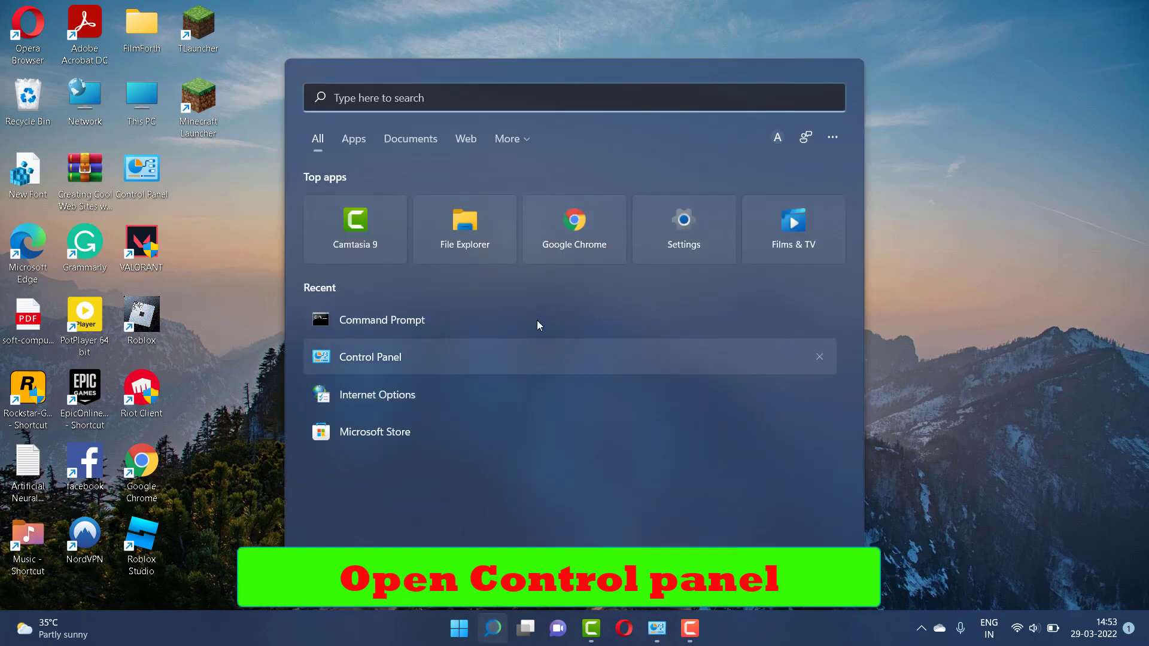
pyautogui.click(550, 360)
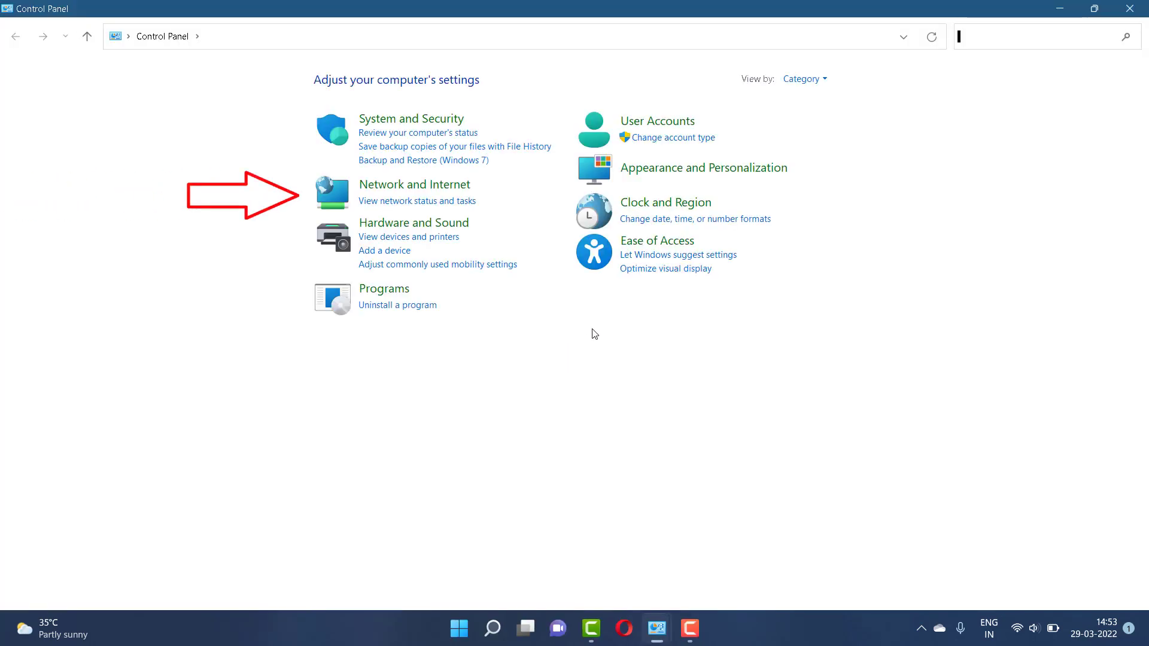
pyautogui.click(463, 186)
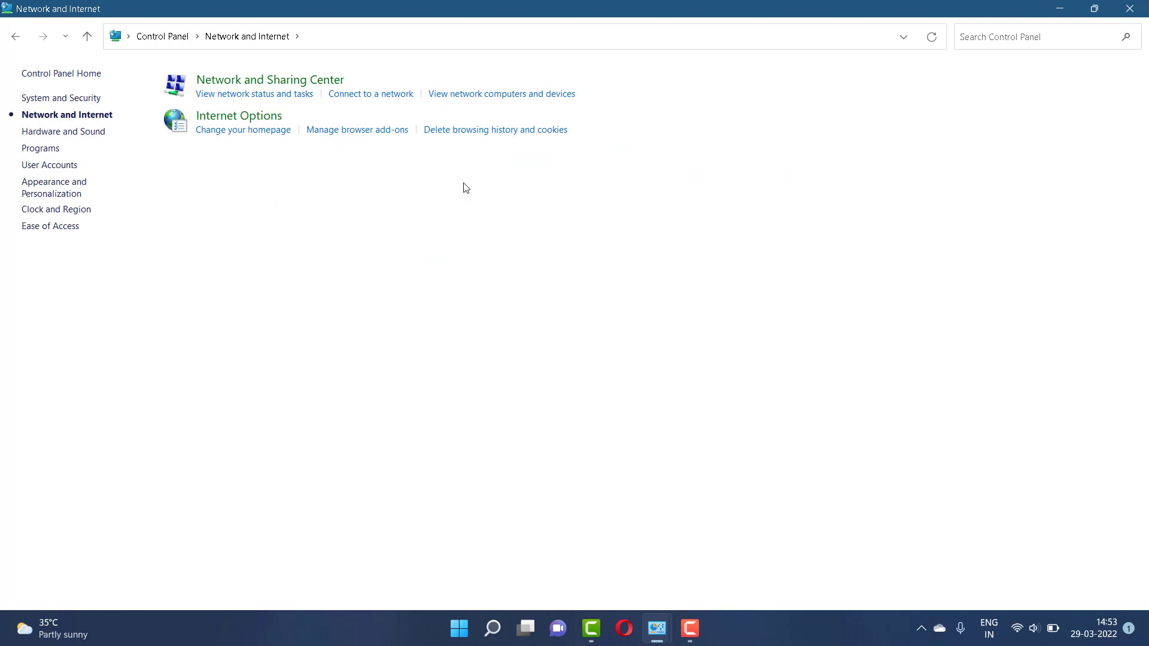
pyautogui.click(336, 85)
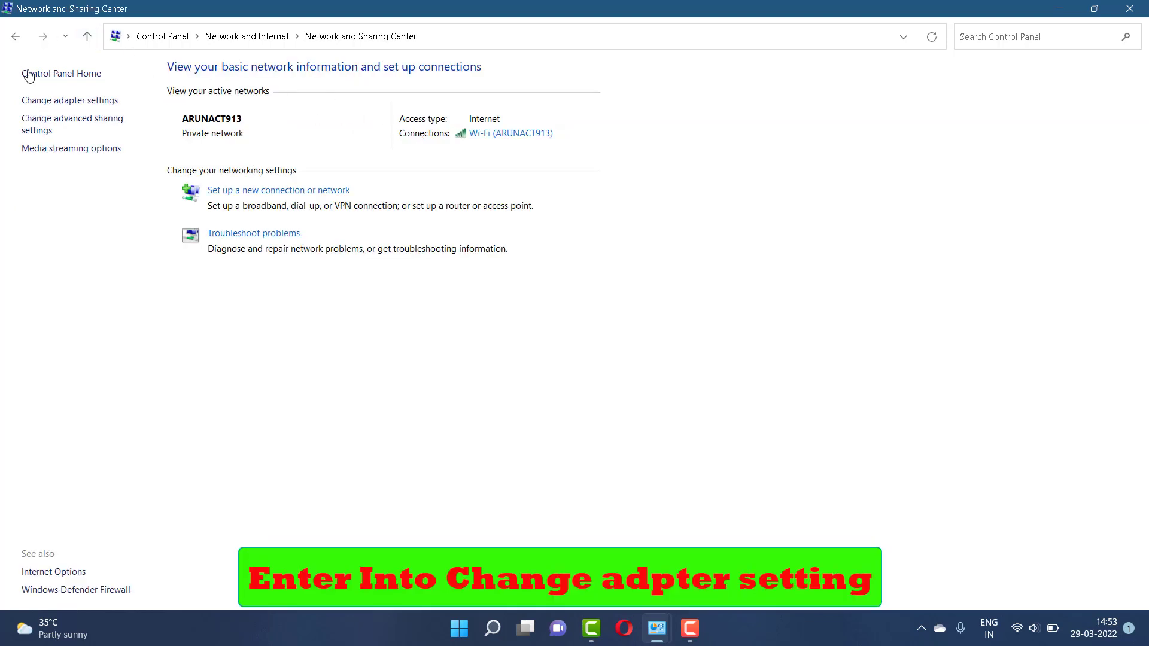
pyautogui.click(75, 102)
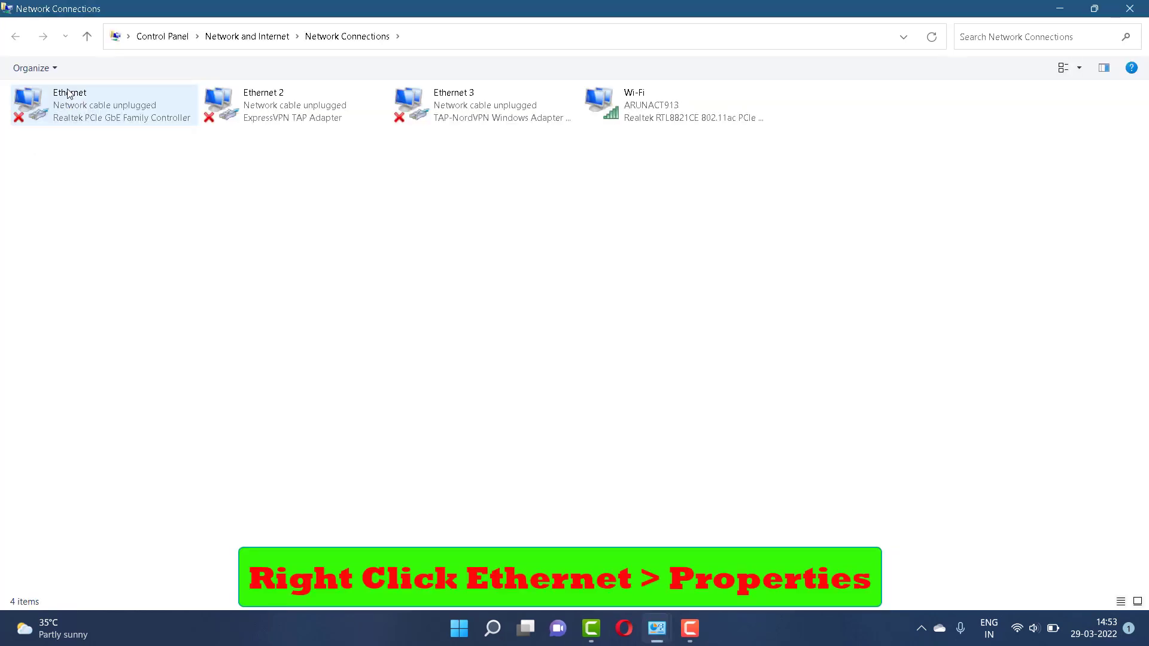
# - Open the Internet Protocol Version 4 (TCP/IPv4) properties of the Ethernet adapter
pyautogui.click(134, 109)
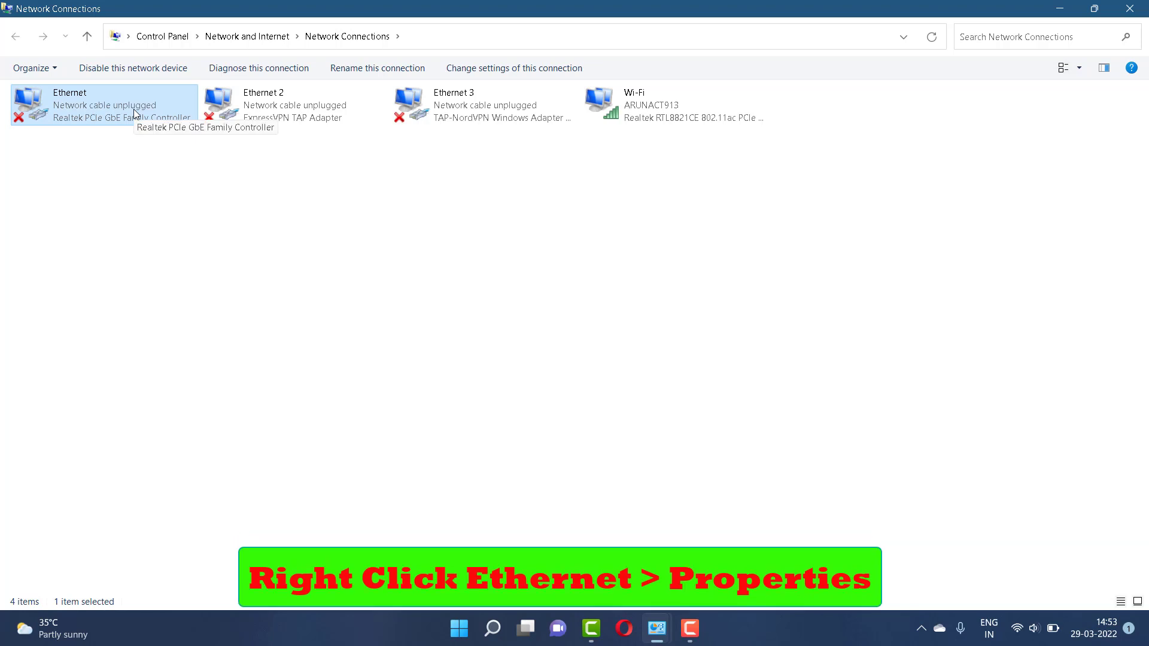
pyautogui.rightClick(134, 109)
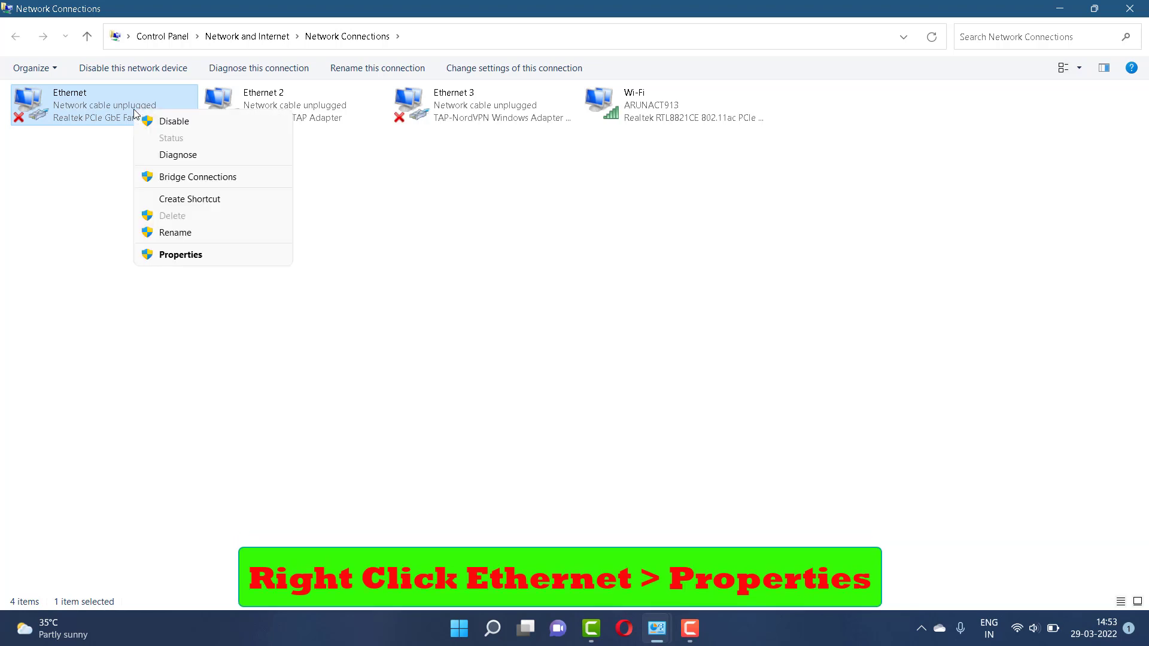
pyautogui.click(203, 260)
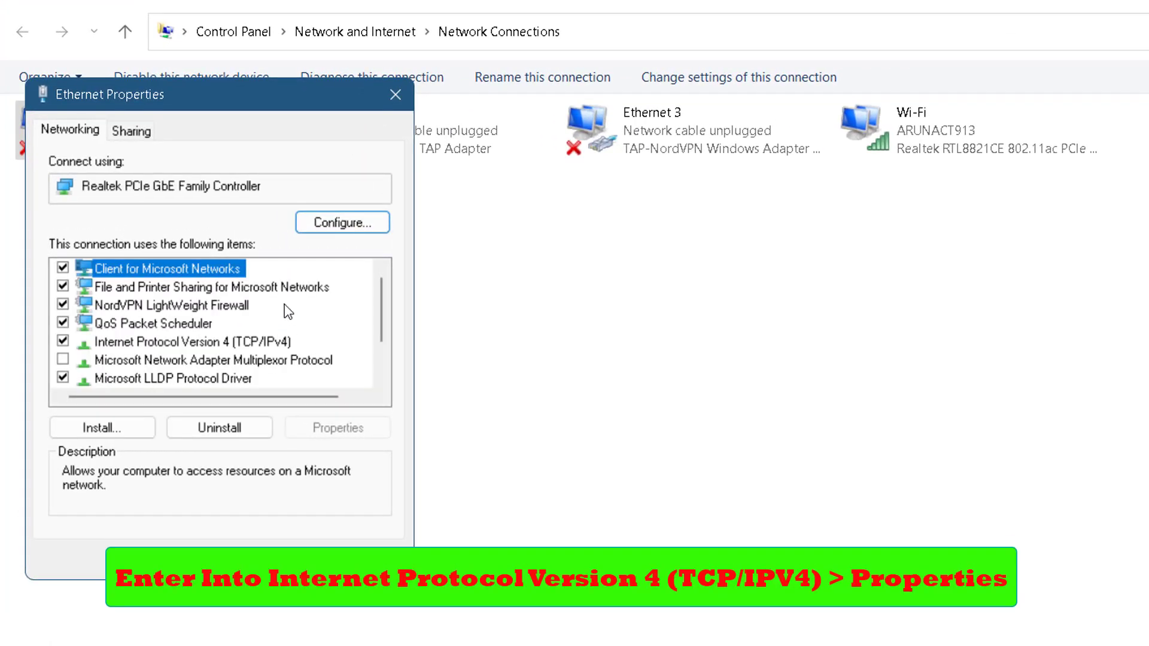
pyautogui.click(274, 344)
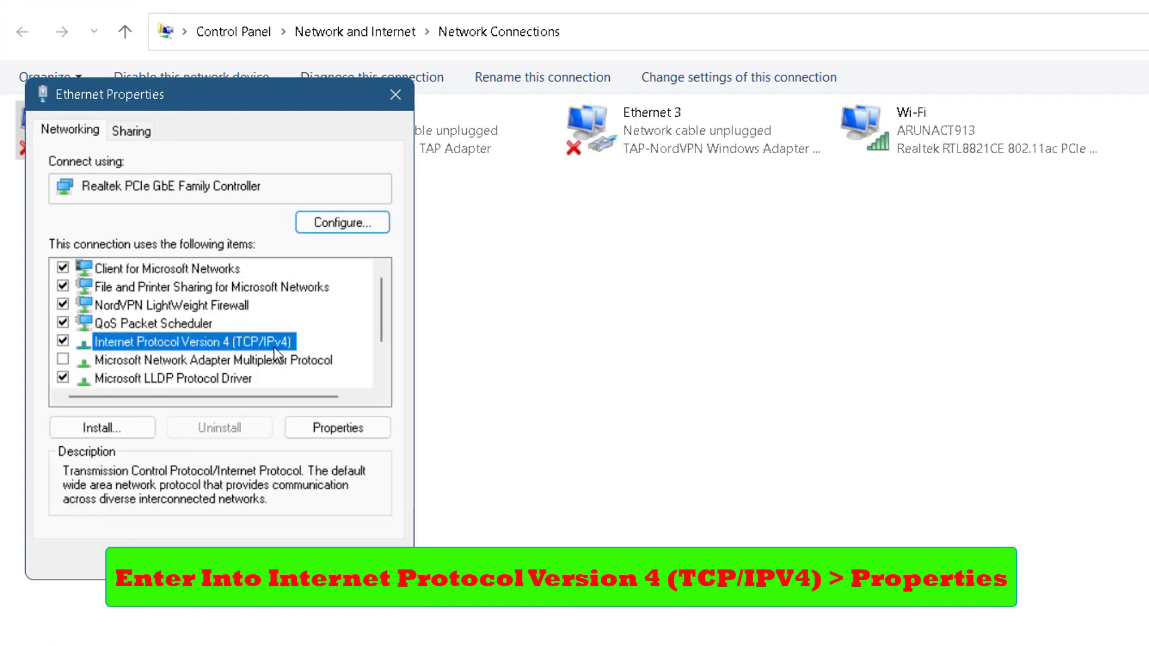
pyautogui.click(326, 428)
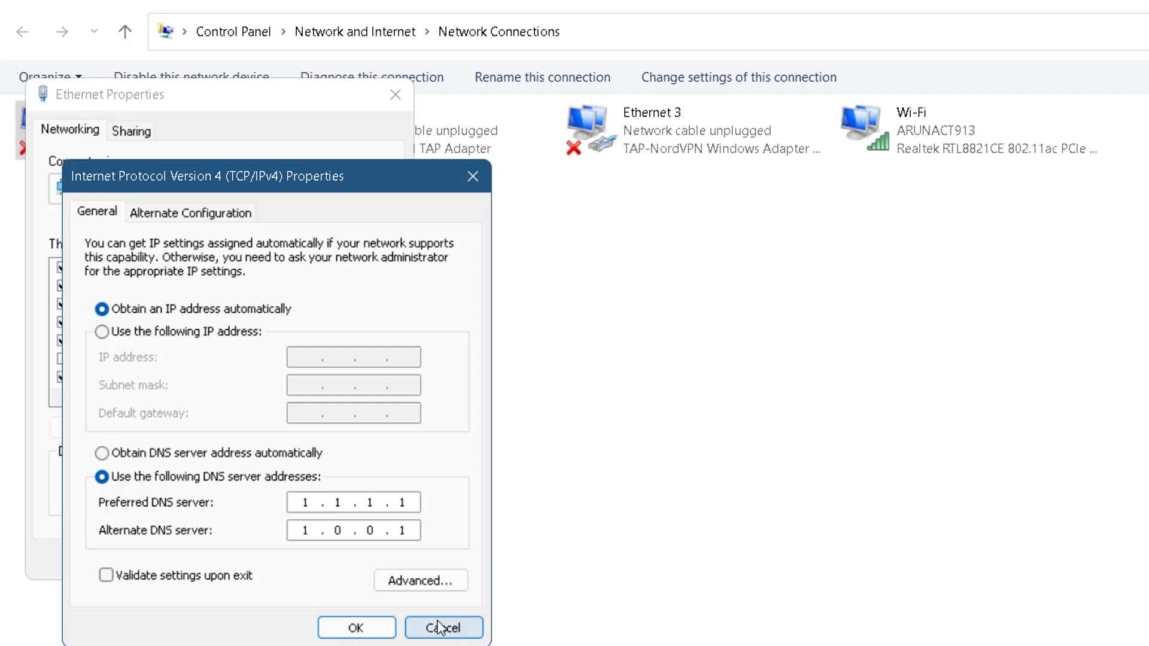
# - Apply preferred DNS server 1.1.1.1 and alternate DNS server 1.0.0.1 to the Ethernet adapter, and close the network windows
pyautogui.click(359, 628)
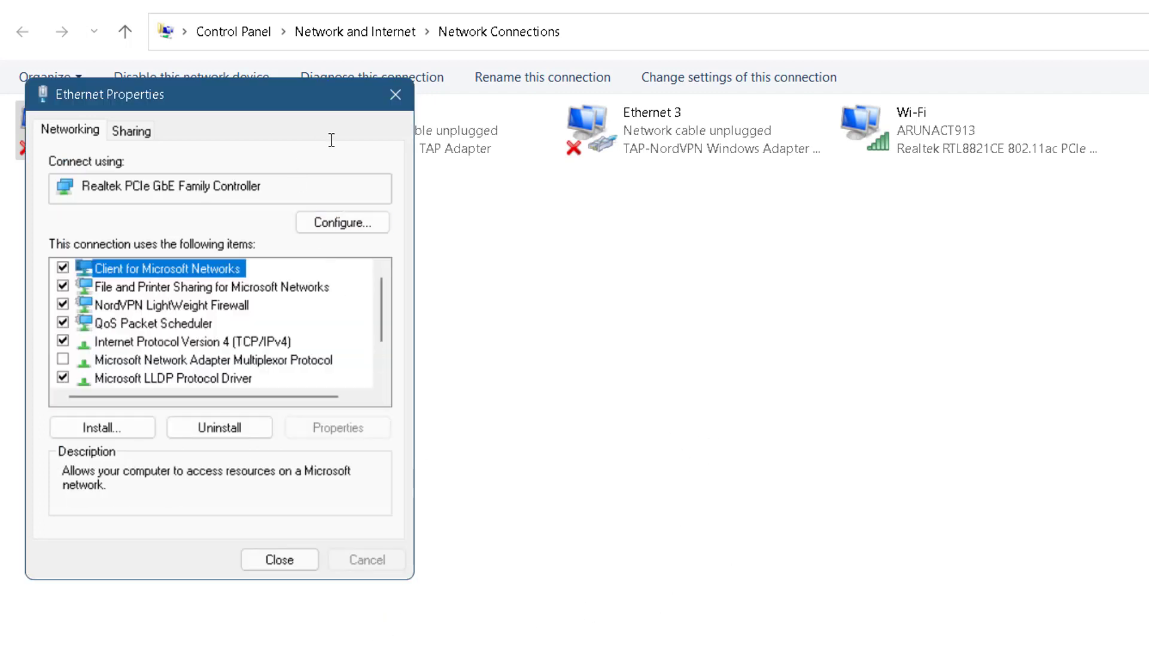
pyautogui.click(382, 97)
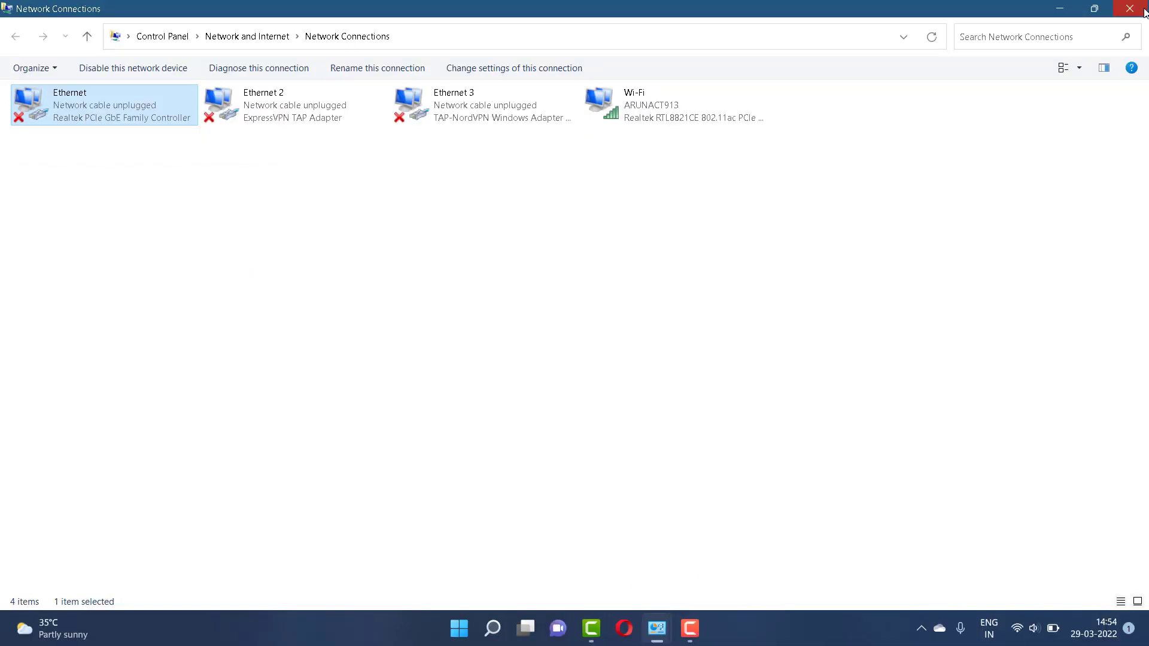
pyautogui.click(1144, 9)
pyautogui.click(1139, 10)
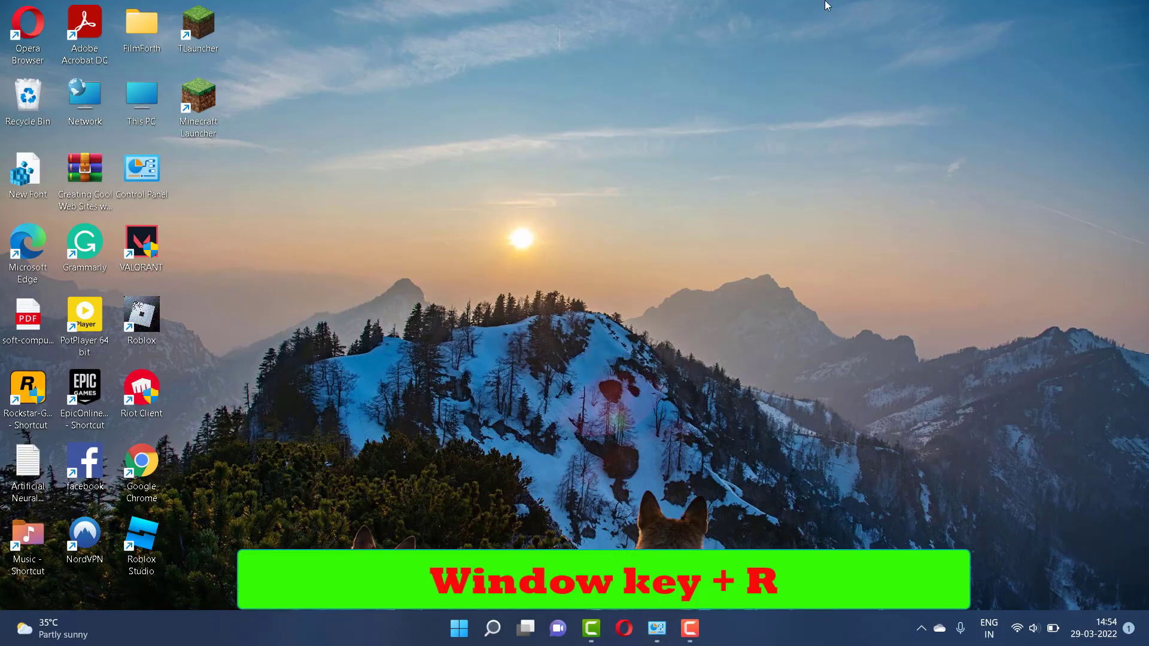
# - Open the user's temporary files folder by running %temp% from the Run dialog
pyautogui.press('super+r')
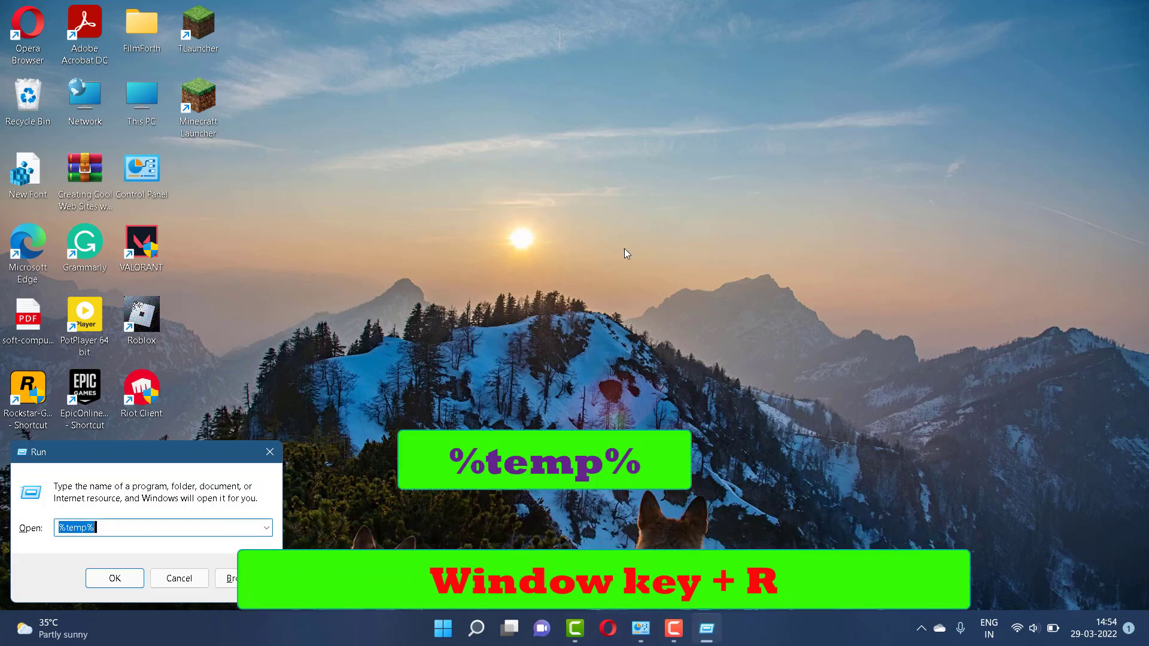
pyautogui.moveTo(143, 453); pyautogui.dragTo(562, 172)
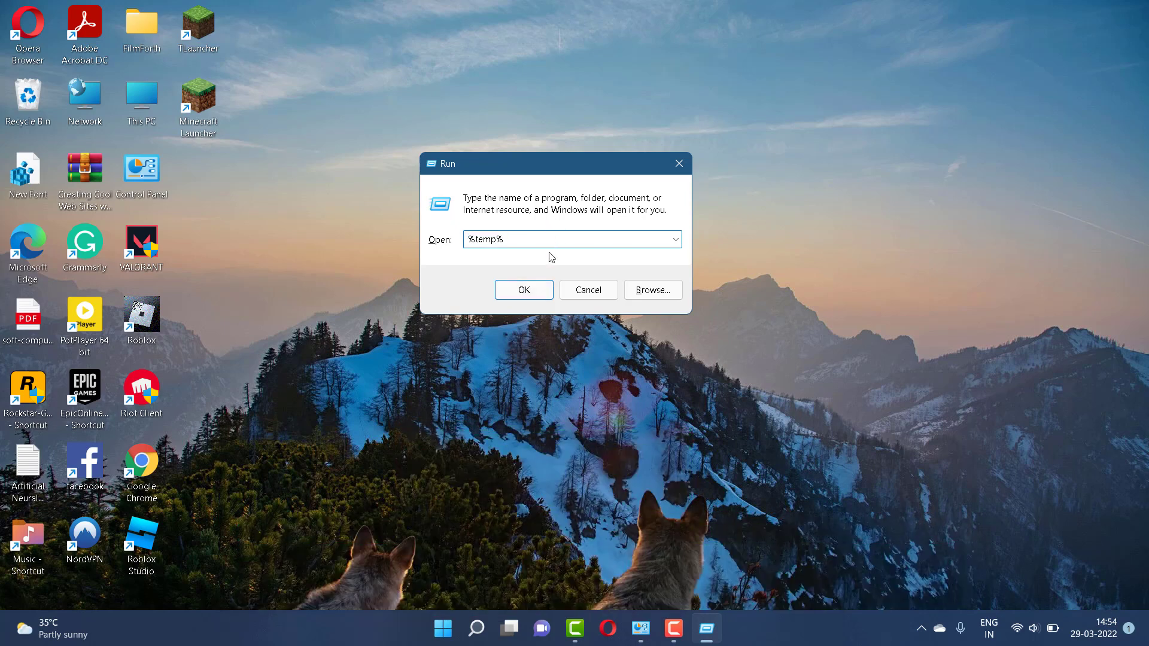
pyautogui.click(520, 290)
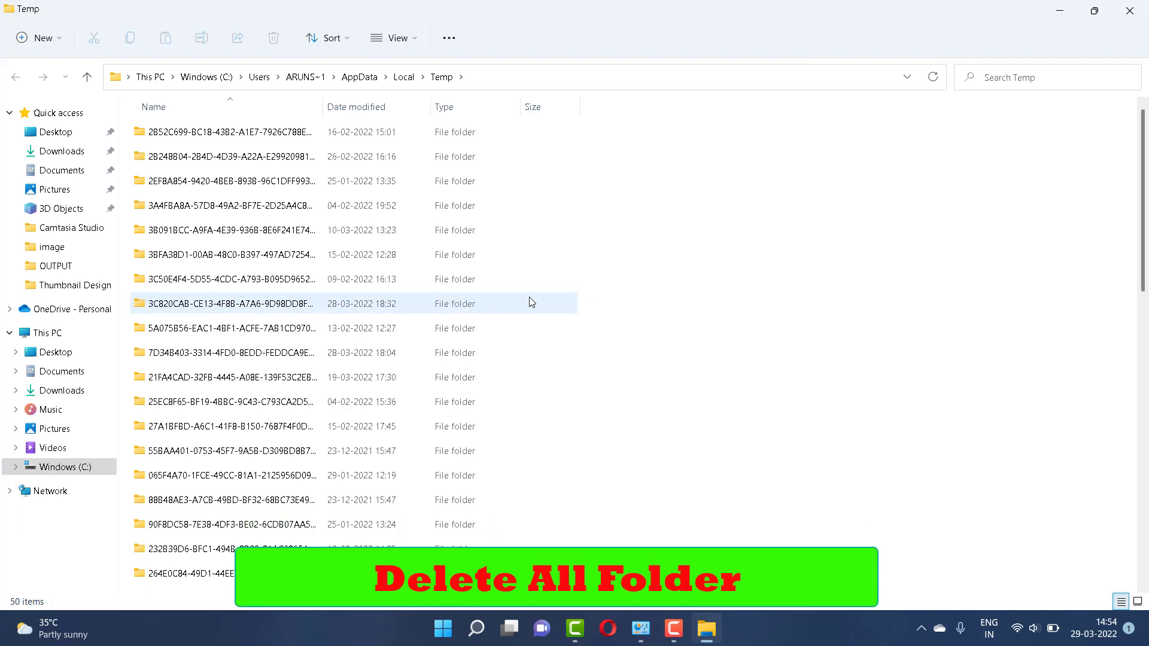
# - Try to delete all items in the Temp folder, dismissing the folder access prompt and closing the window
pyautogui.hotkey('ctrl', 'a')
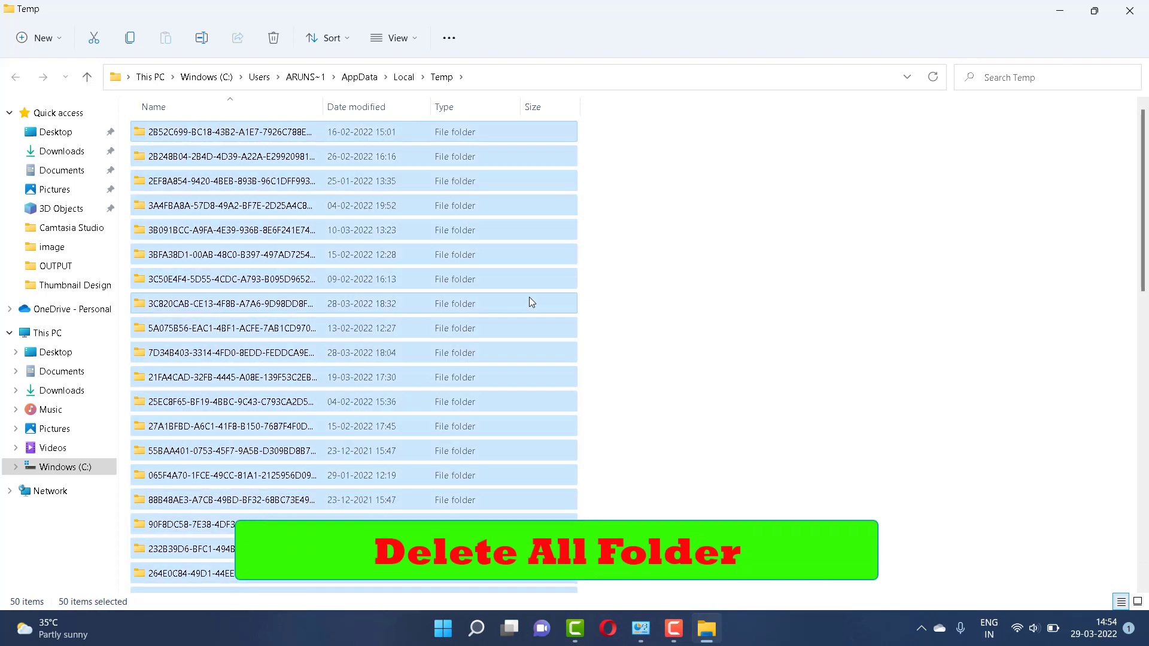
pyautogui.click(285, 40)
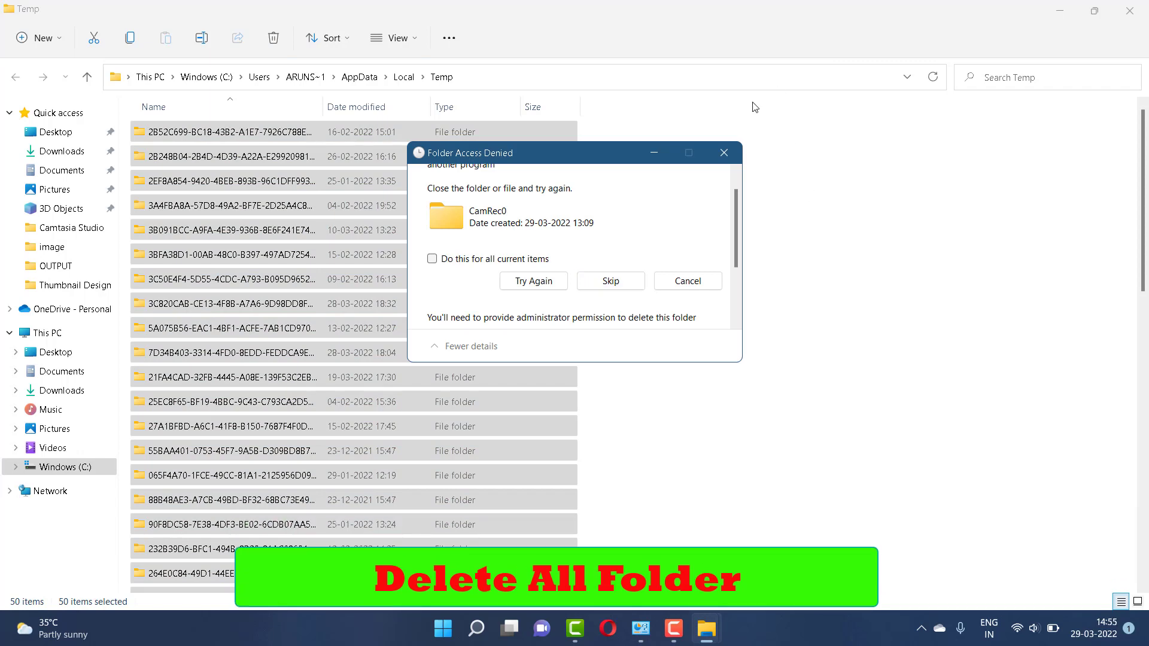
pyautogui.click(723, 153)
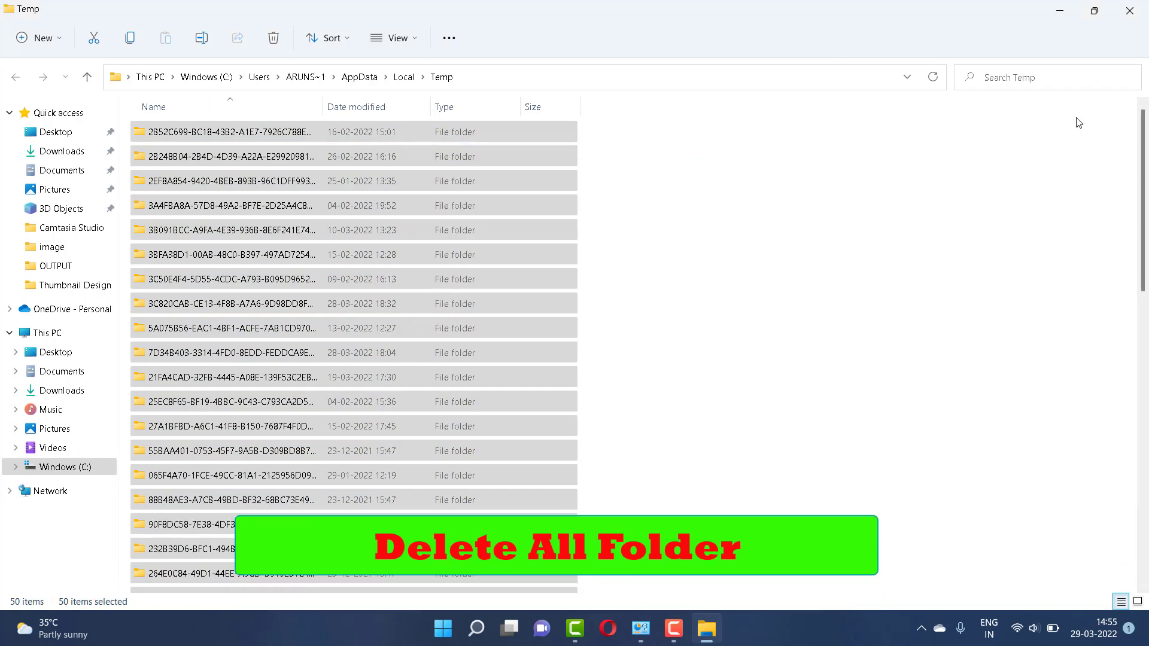
pyautogui.click(1144, 8)
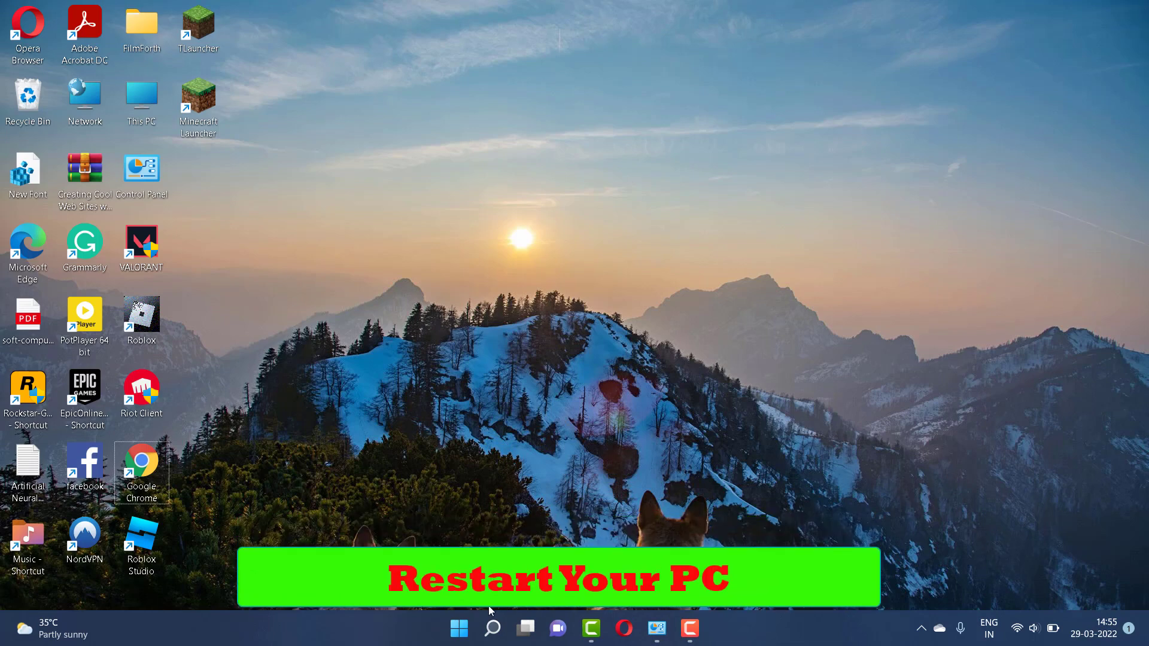
# - Restart the PC using the power options
pyautogui.click(459, 628)
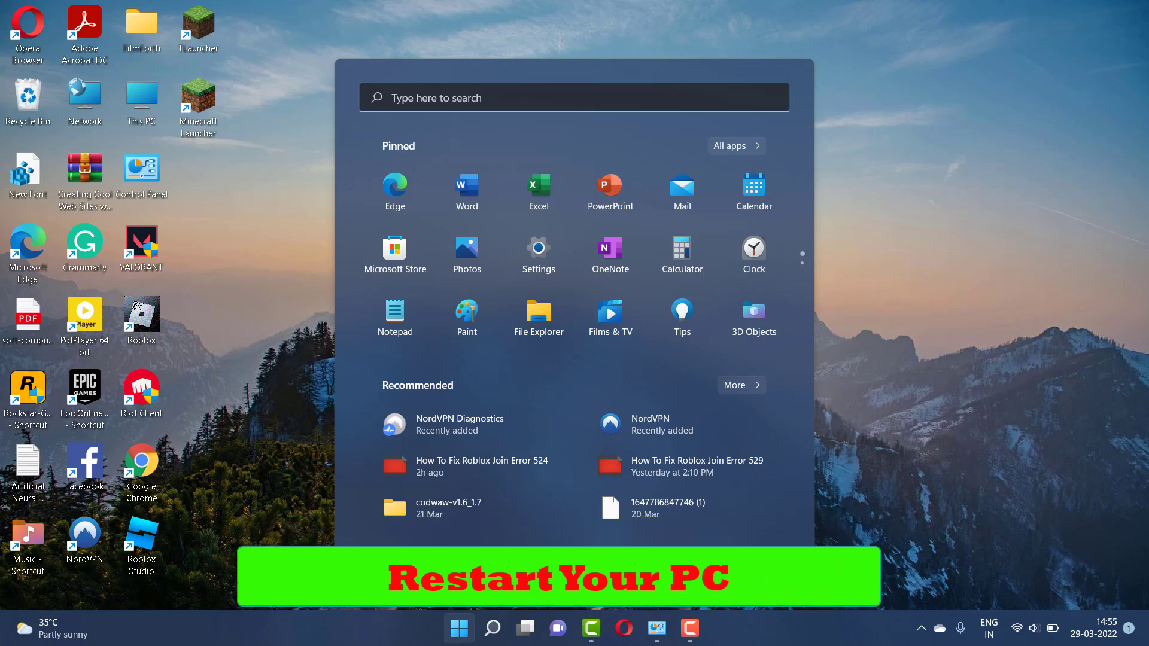
pyautogui.click(792, 590)
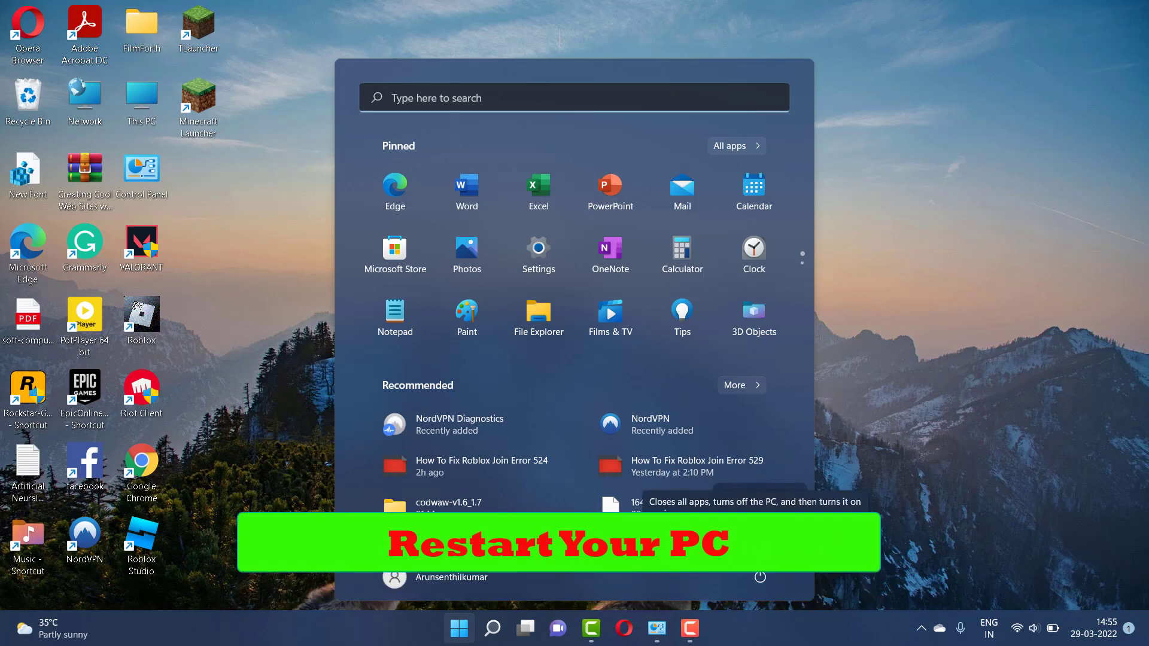